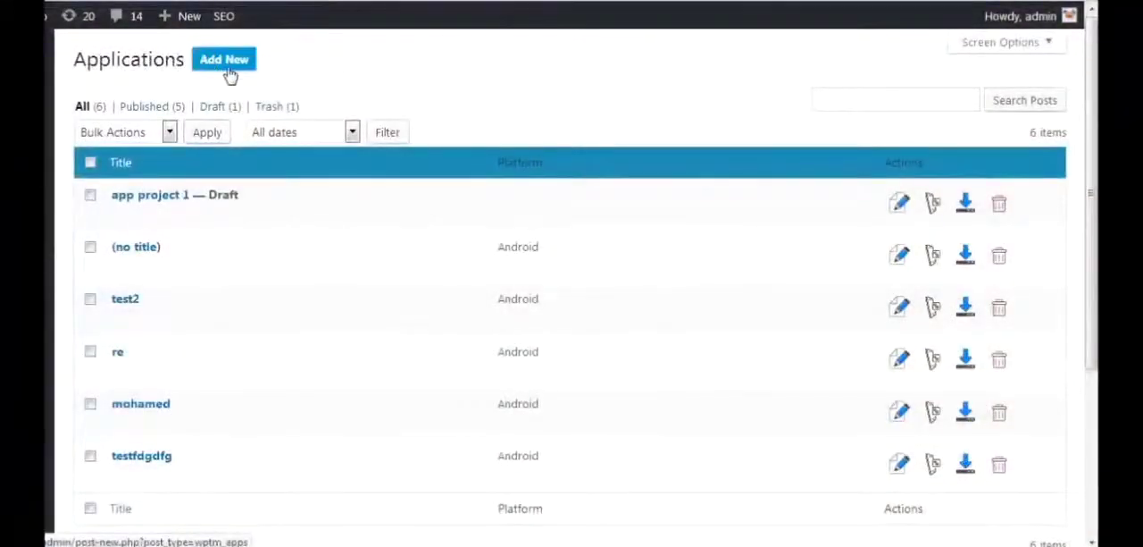
Add a new app IMLaunch, described 'IMLaunch demo video', with ID com.IMLaunch.demo, version 1.0.
left_click(224, 60)
type("demo 1")
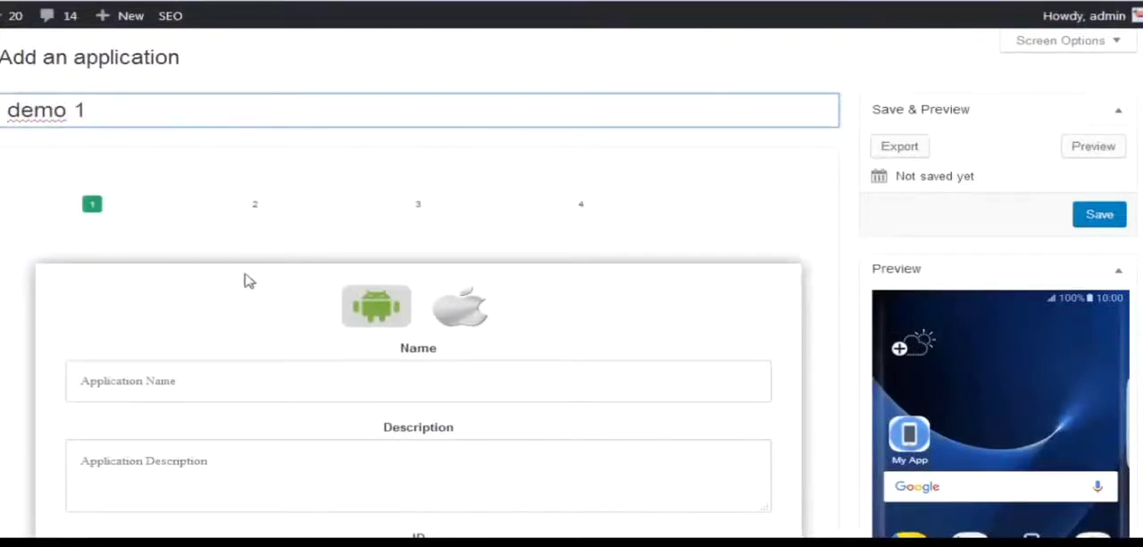
left_click(157, 381)
type("IMLaunch")
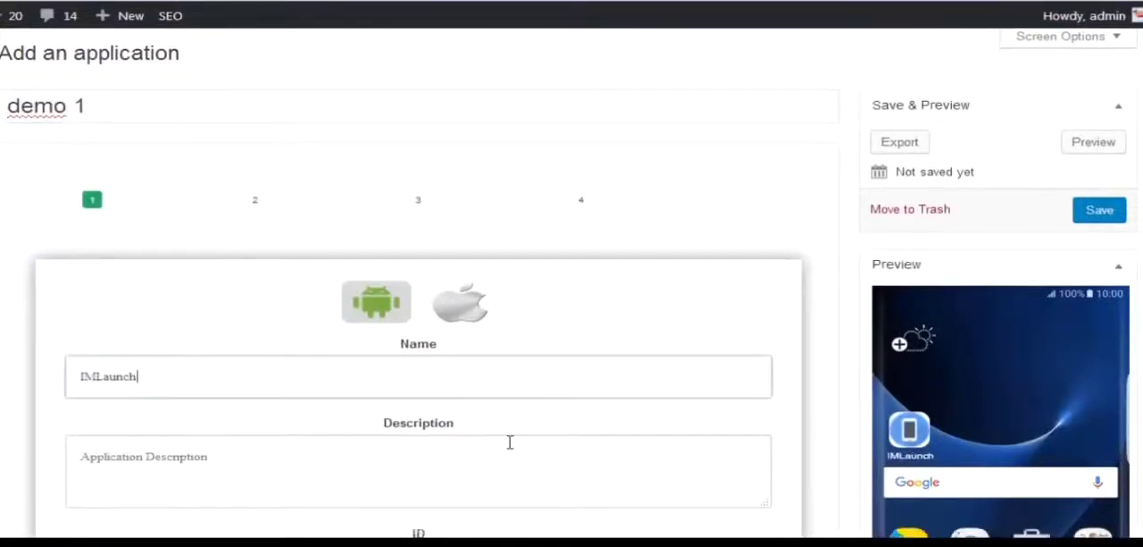
scroll(510, 443, "down", 2)
left_click(189, 382)
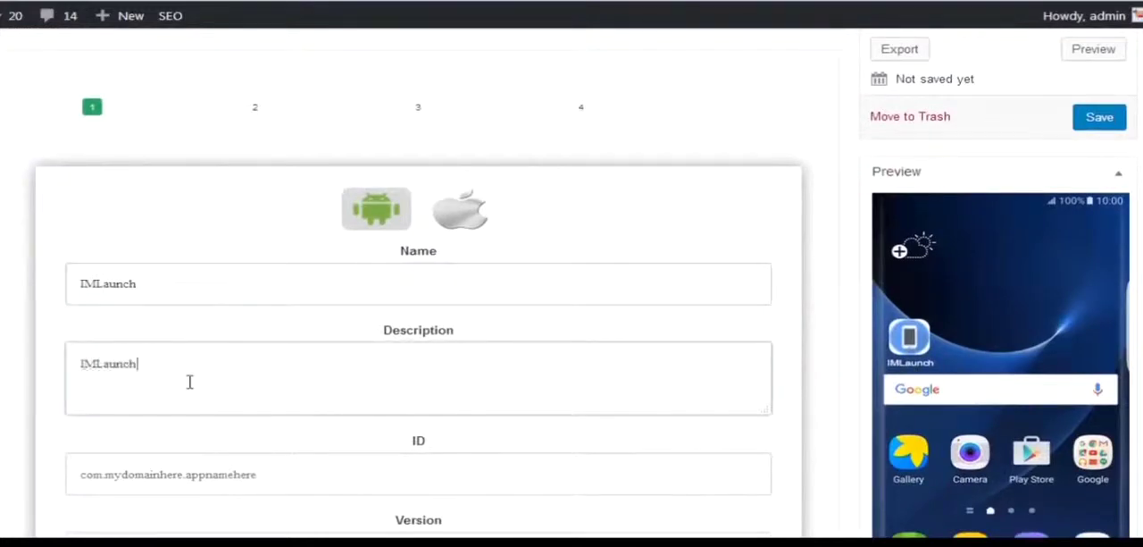
left_click(121, 465)
type("com.IMLaunch.demo")
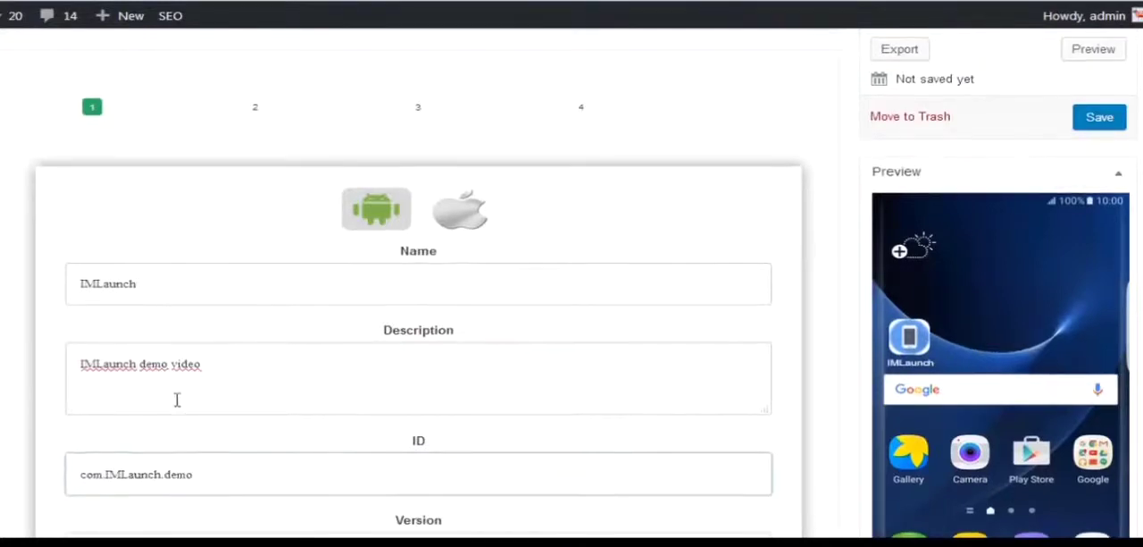
scroll(177, 400, "down", 2)
left_click(157, 359)
type("1.0")
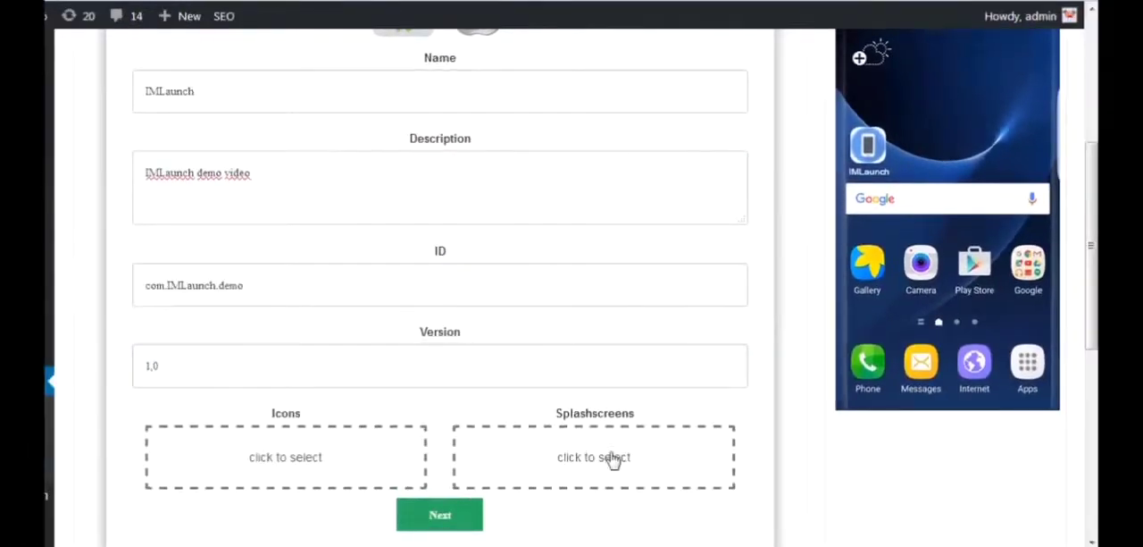
Choose and confirm a splash screen image for the app.
left_click(613, 457)
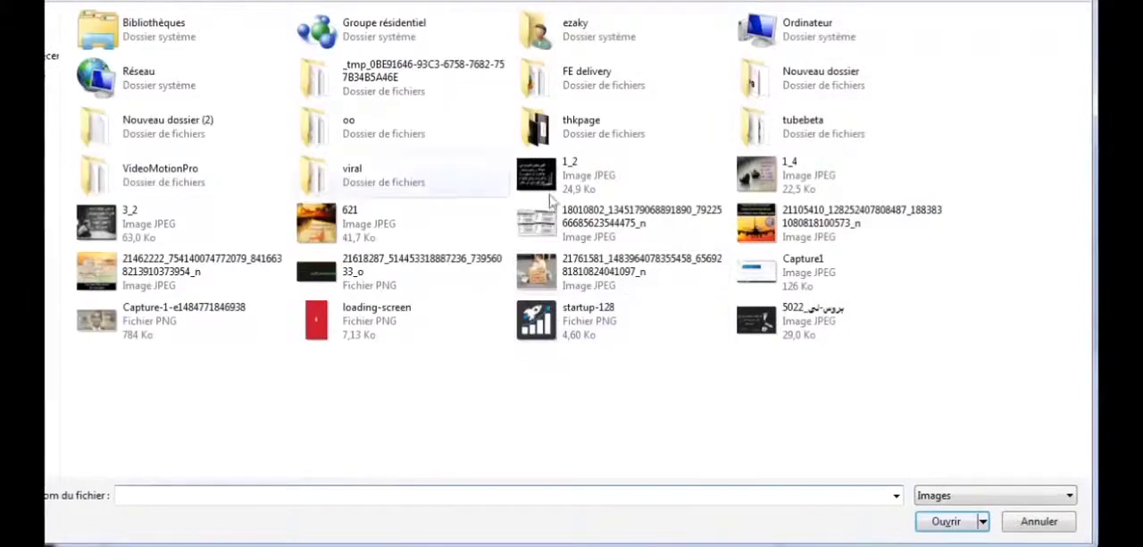
left_click(362, 321)
left_click(946, 521)
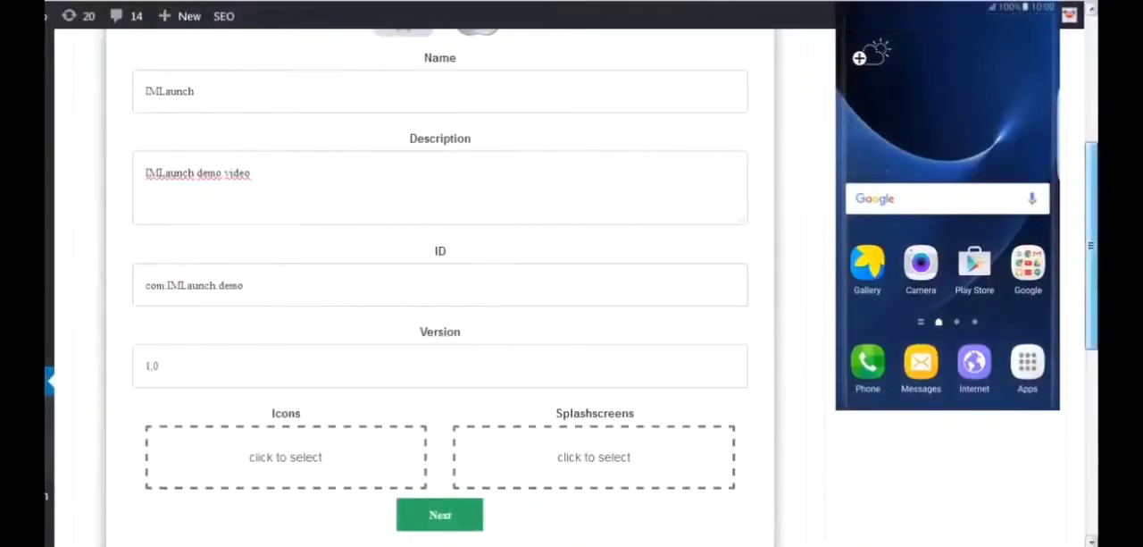
scroll(964, 210, "up", 1)
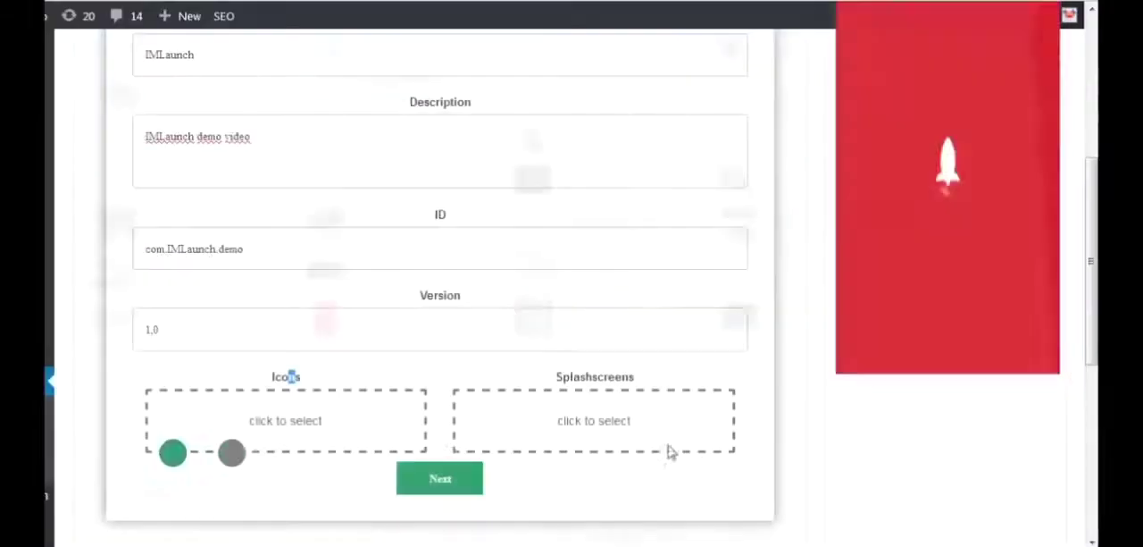
scroll(566, 399, "up", 2)
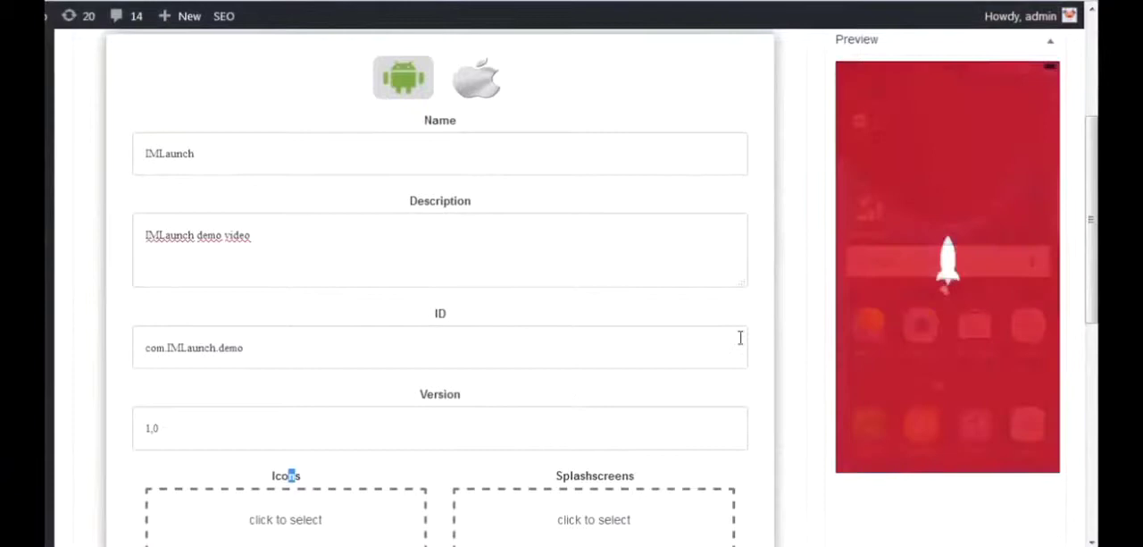
scroll(536, 358, "down", 3)
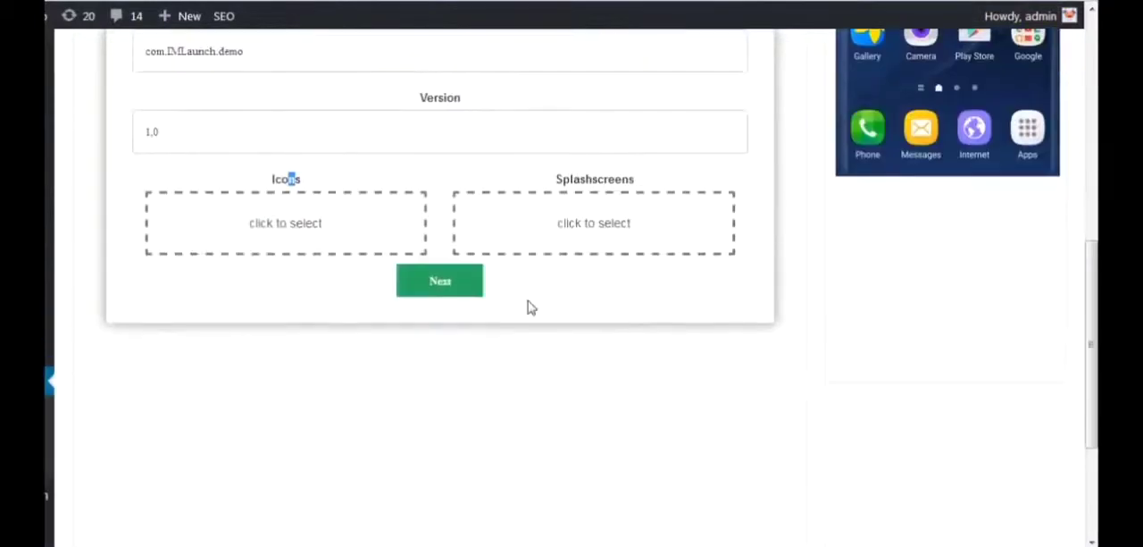
Create a 'Home Page' posts-list component limited to the Uncategorized category.
left_click(439, 281)
left_click(442, 182)
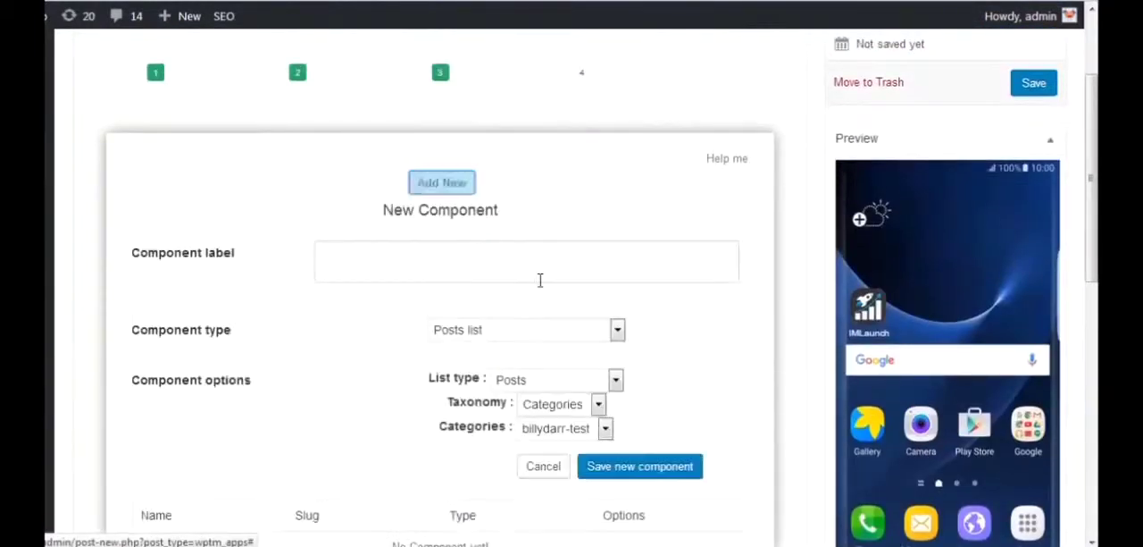
scroll(401, 247, "down", 1)
left_click(353, 156)
type("Home Page")
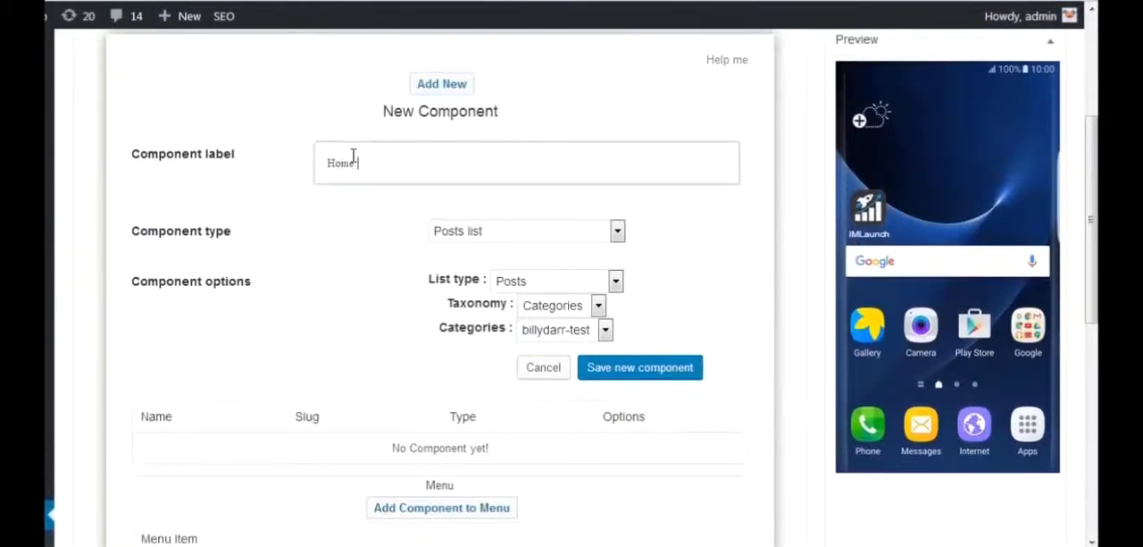
left_click(563, 306)
left_click(567, 330)
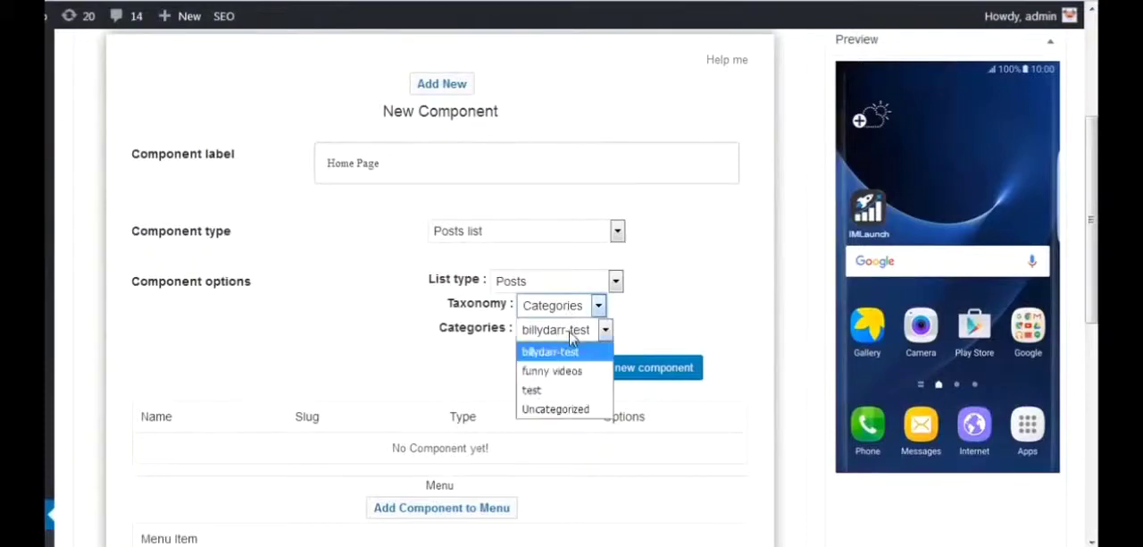
left_click(553, 406)
left_click(666, 374)
left_click(725, 246)
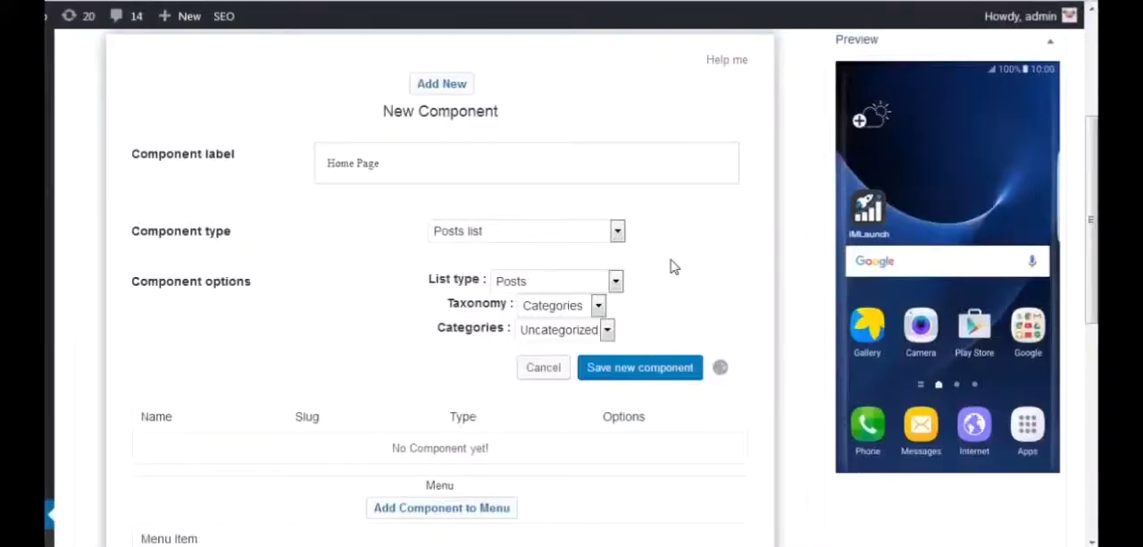
Add the Home Page component to the app's navigation menu.
left_click(472, 305)
left_click(561, 369)
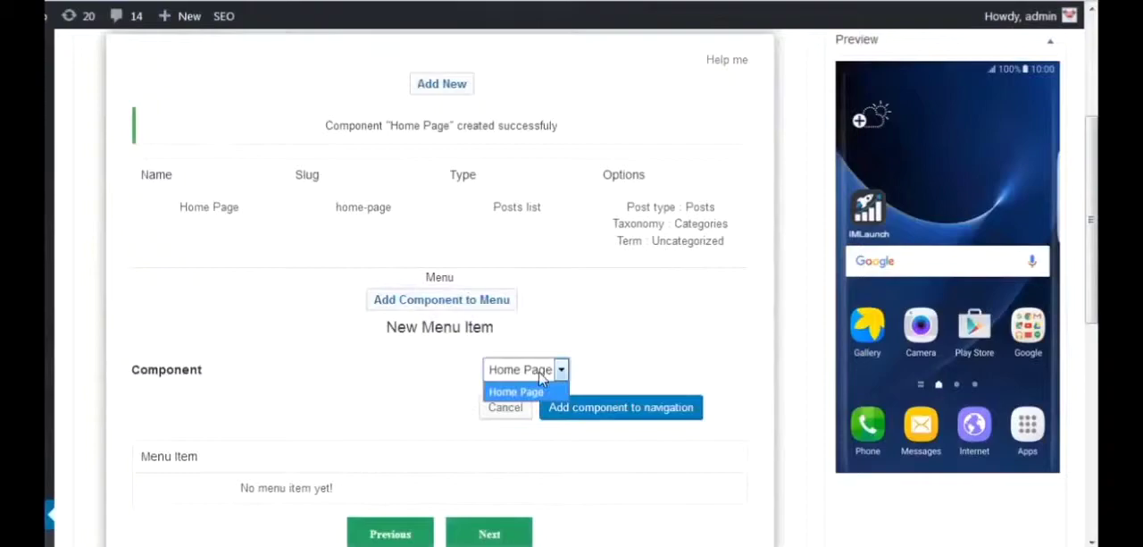
left_click(600, 411)
left_click(734, 243)
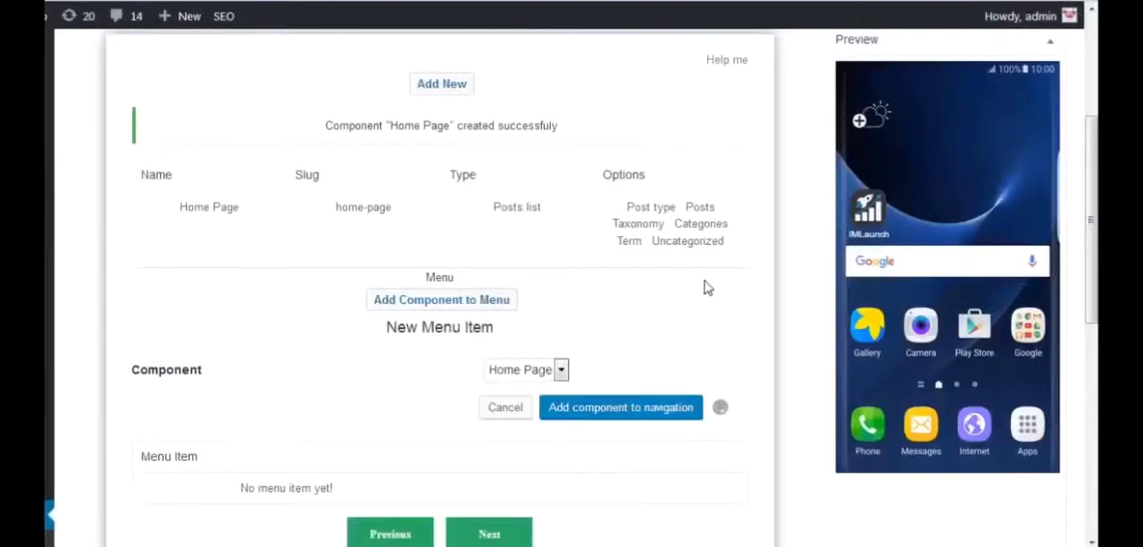
scroll(572, 357, "down", 5)
Preview the available theme layouts and settle on the third theme.
left_click(495, 239)
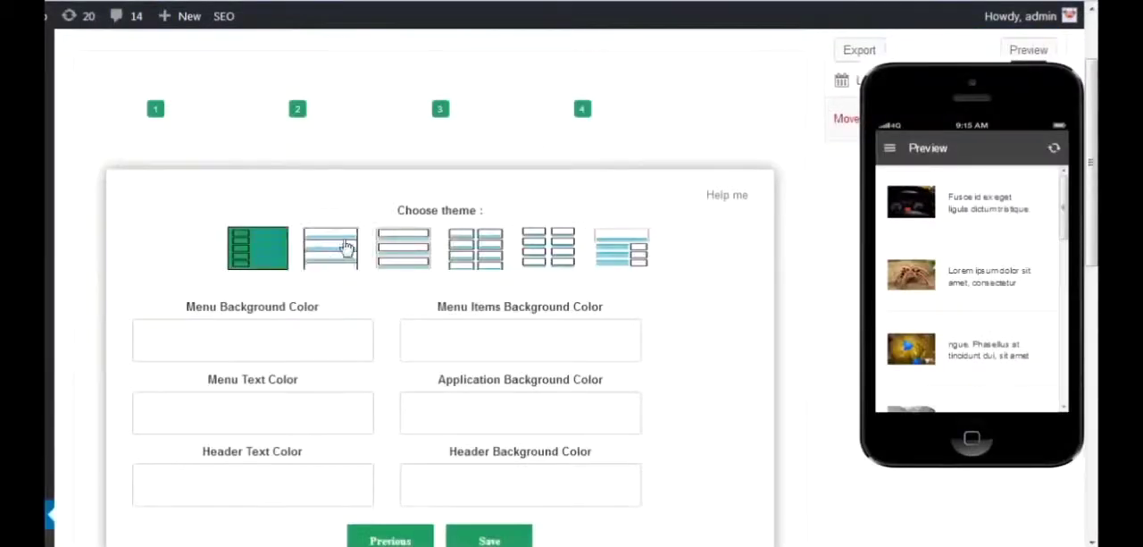
left_click(330, 248)
left_click(394, 257)
left_click(476, 248)
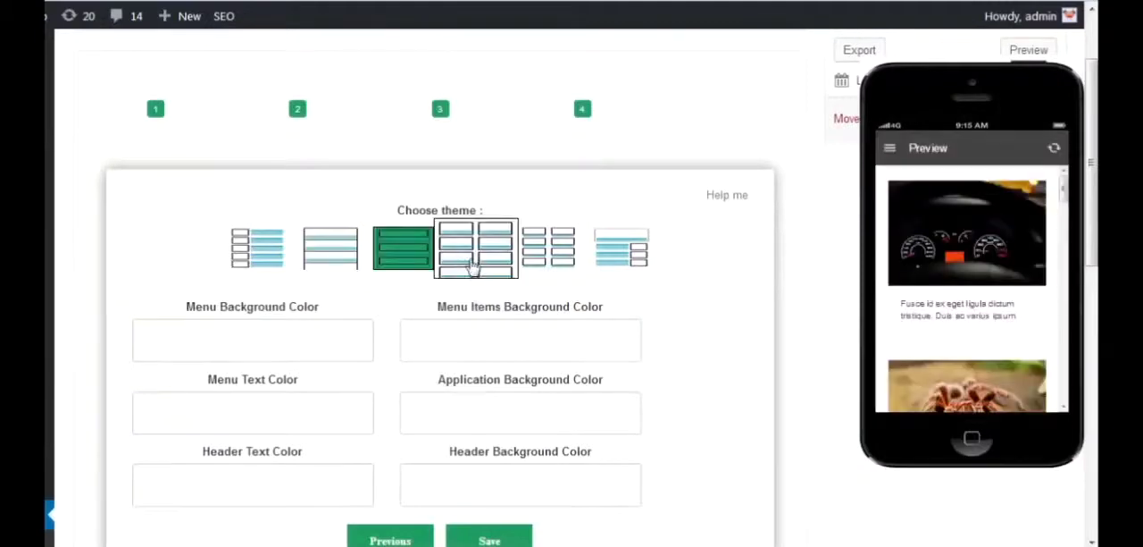
left_click(580, 258)
left_click(615, 261)
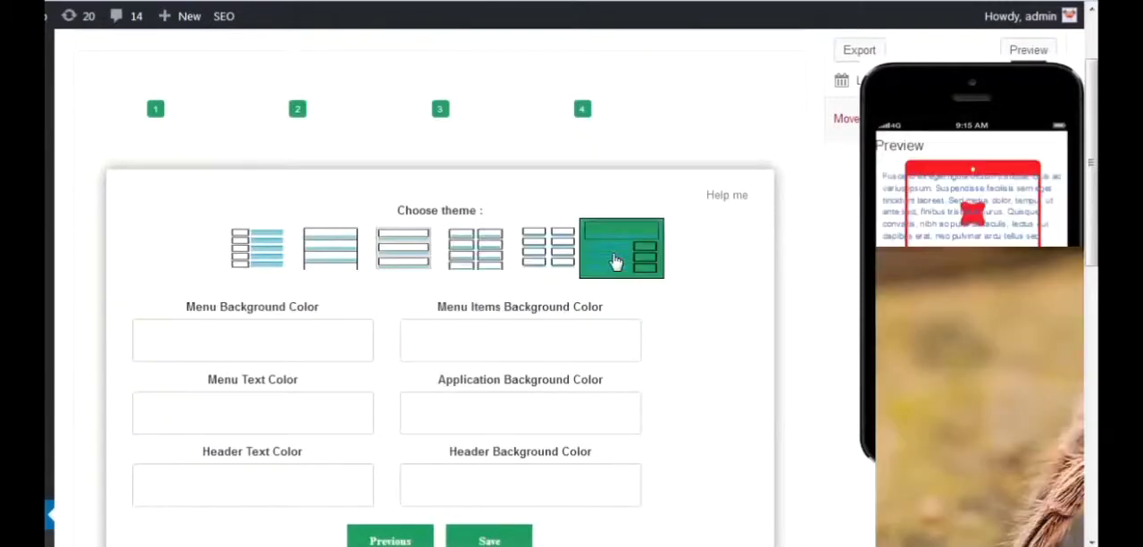
left_click(478, 259)
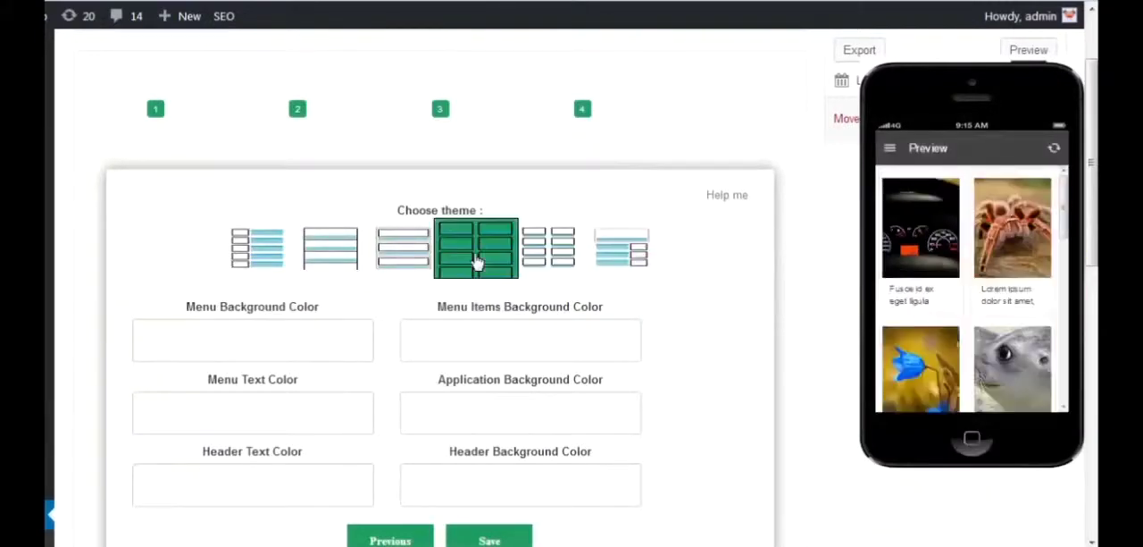
left_click(418, 259)
Set the menu background to red and the menu items background to lilac.
left_click(277, 339)
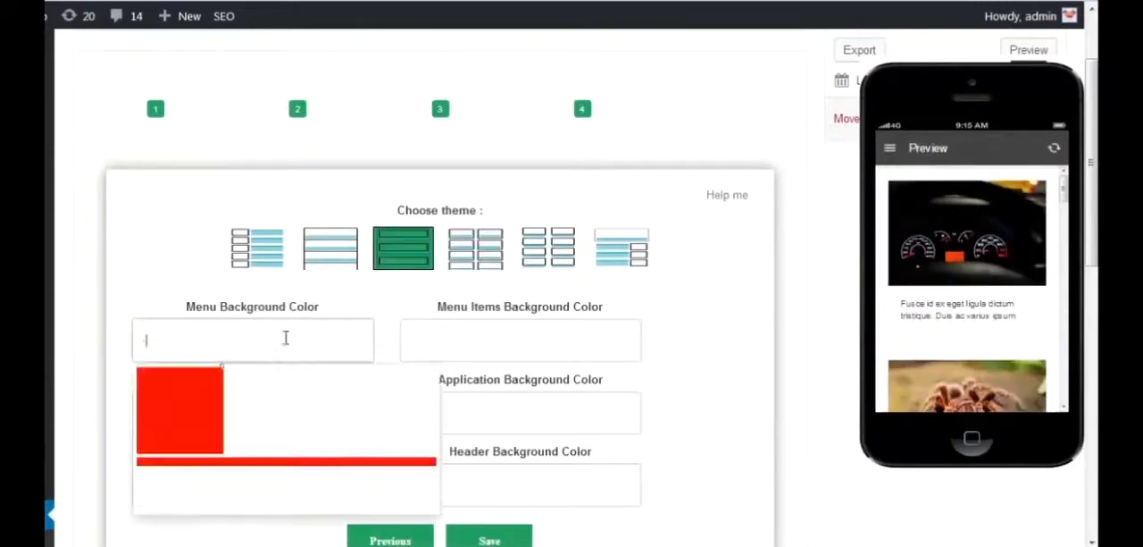
left_click(890, 149)
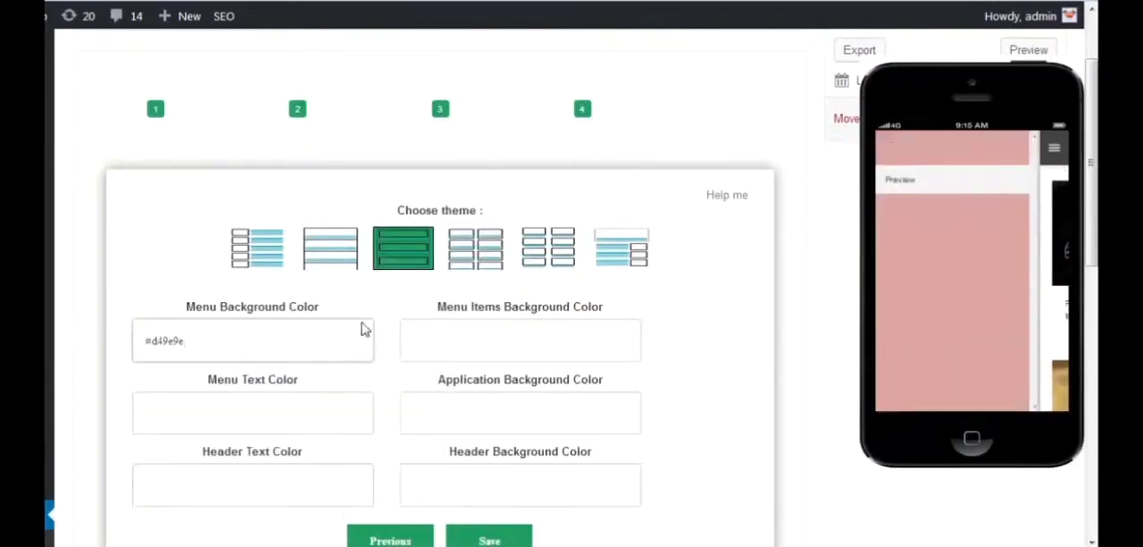
left_click(154, 340)
left_click_drag(165, 379, 197, 382)
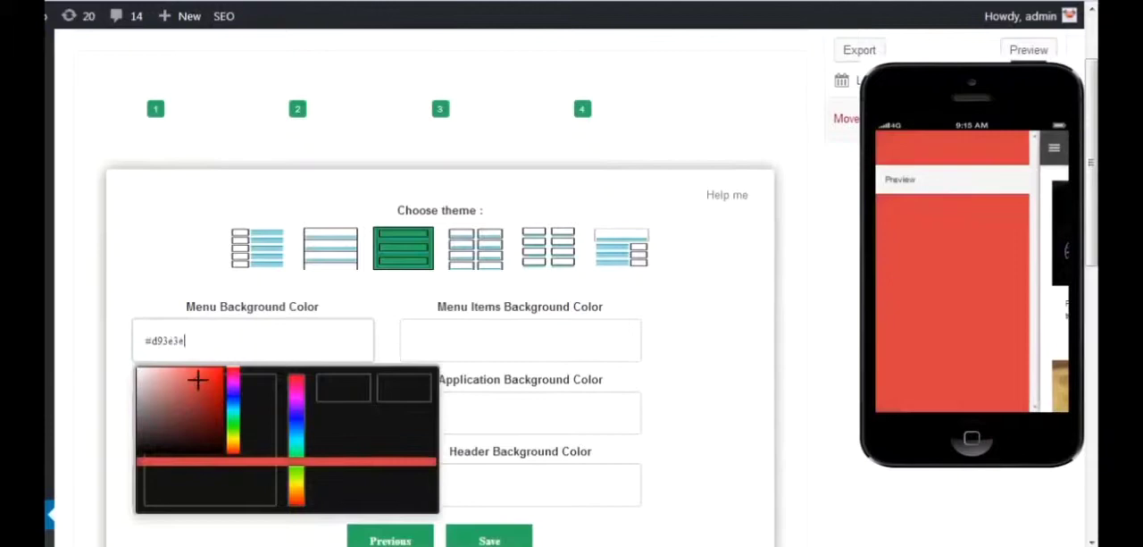
left_click(467, 335)
left_click(501, 375)
mouse_move(447, 380)
left_mouse_down()
mouse_move(474, 385)
mouse_move(435, 369)
left_mouse_up()
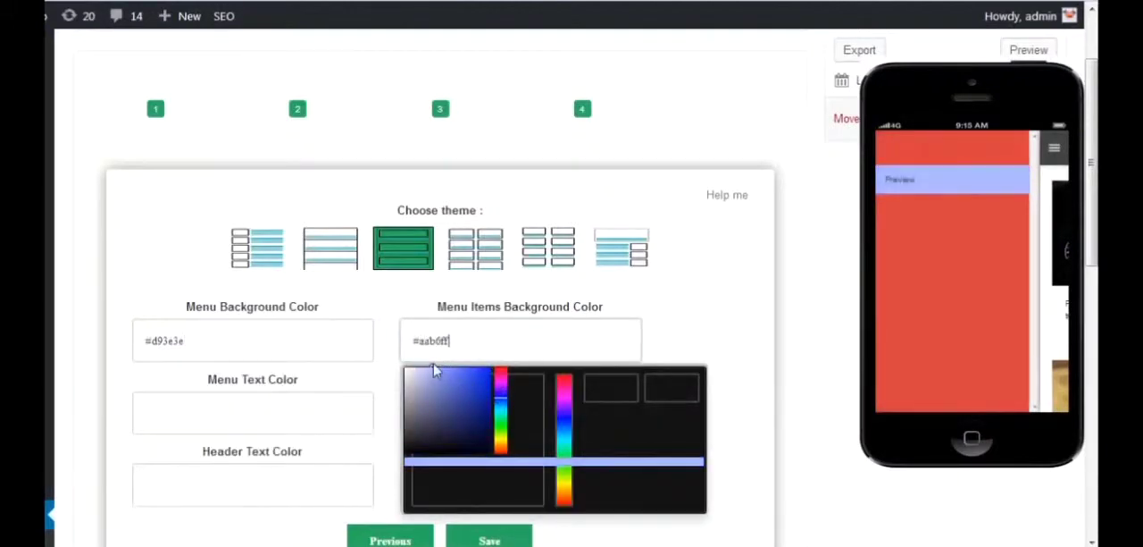
Set the menu text colour to black and close the preview's side menu.
left_click(491, 290)
left_click(290, 413)
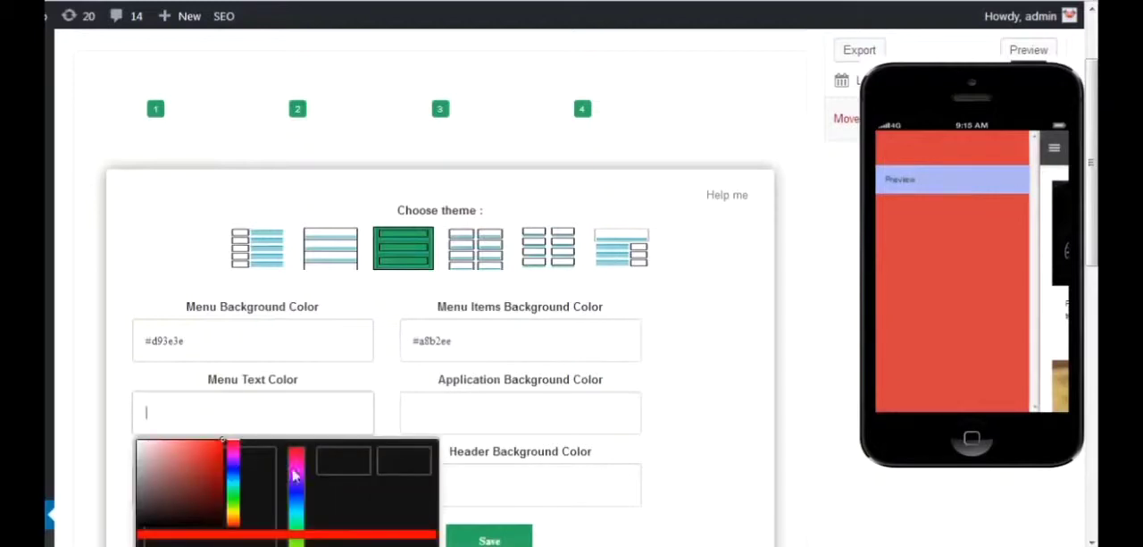
left_click_drag(211, 474, 210, 527)
left_click(234, 483)
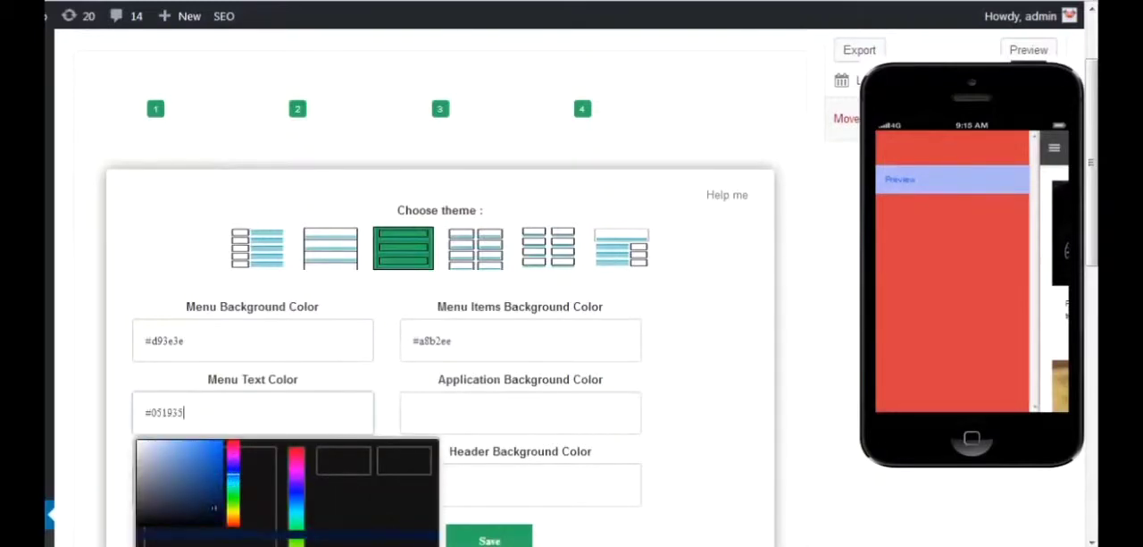
left_click_drag(215, 487, 210, 527)
left_click(562, 405)
left_click(727, 386)
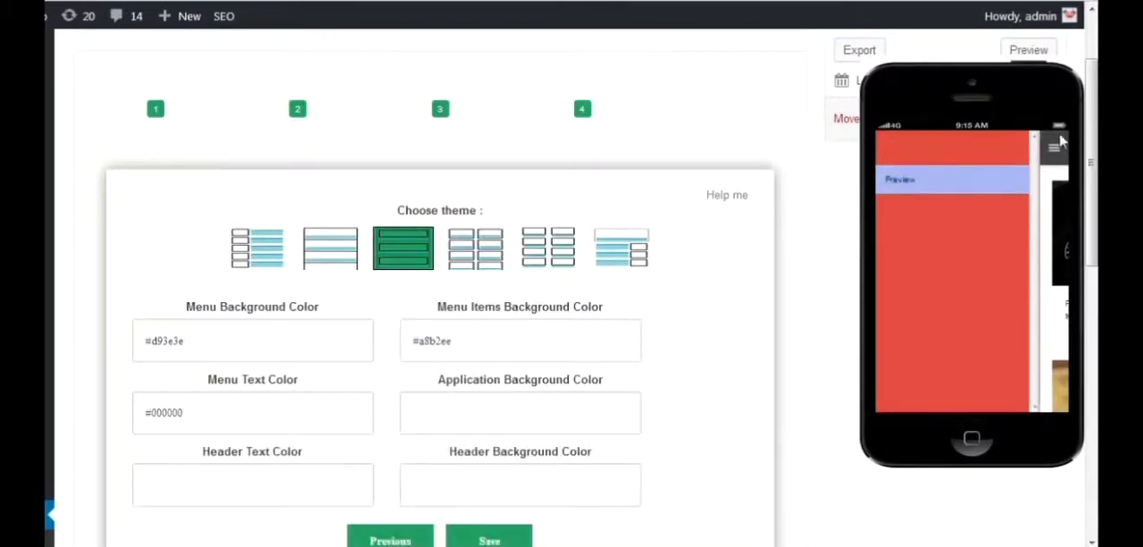
left_click(1055, 151)
Set the application background colour to lavender.
left_click(503, 401)
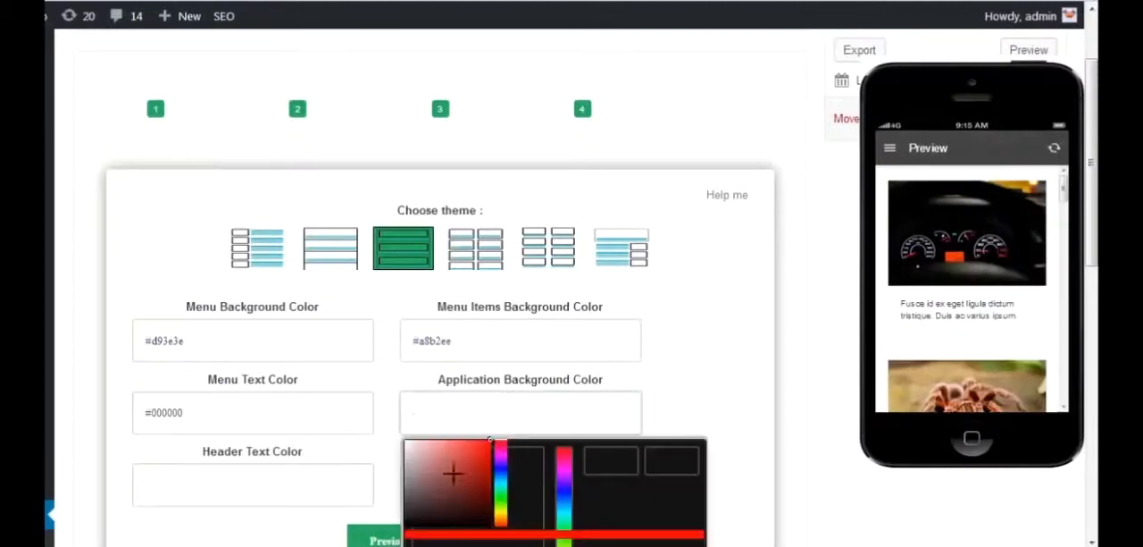
left_click_drag(451, 471, 411, 451)
left_click_drag(498, 460, 500, 496)
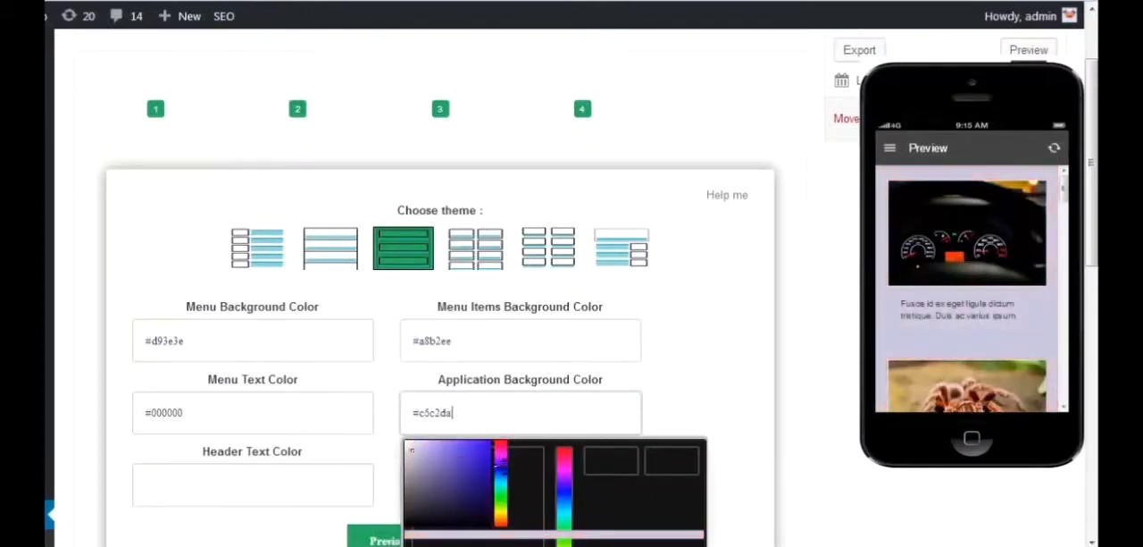
left_click_drag(447, 457, 420, 446)
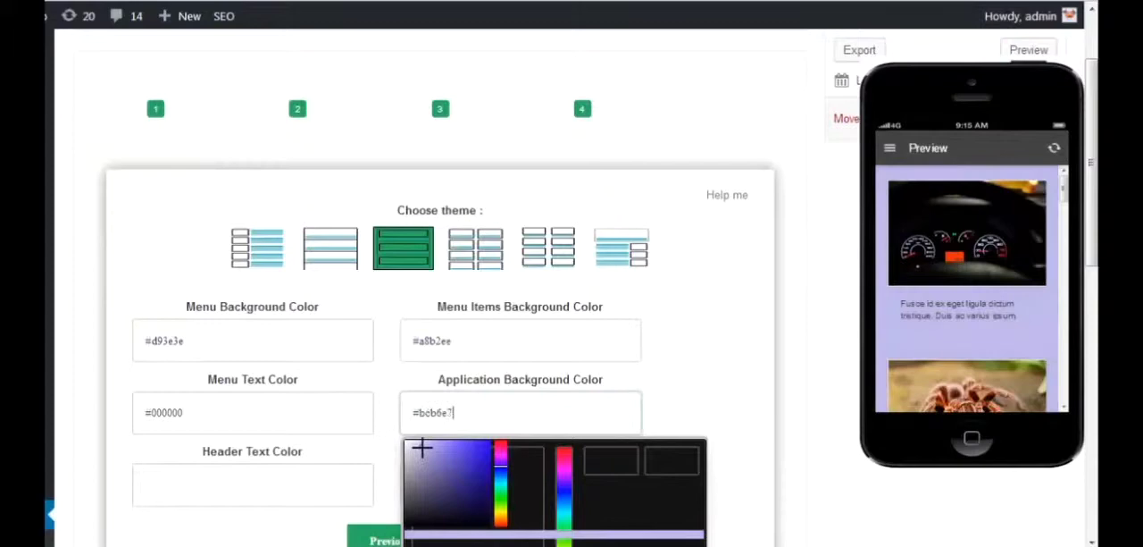
left_click(683, 338)
scroll(352, 461, "down", 3)
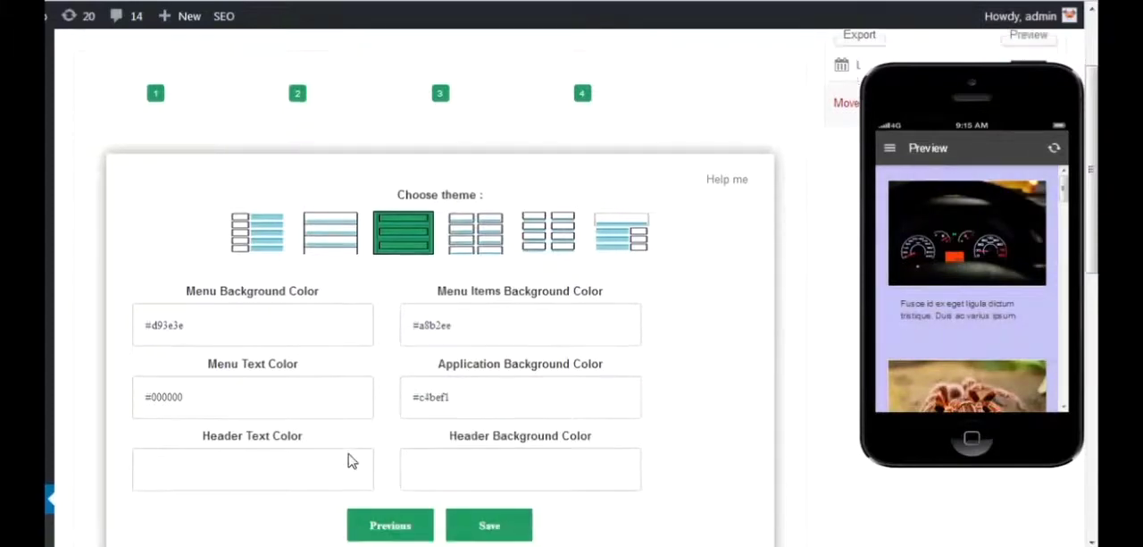
Try header text colours and set the header background to red.
left_click(244, 383)
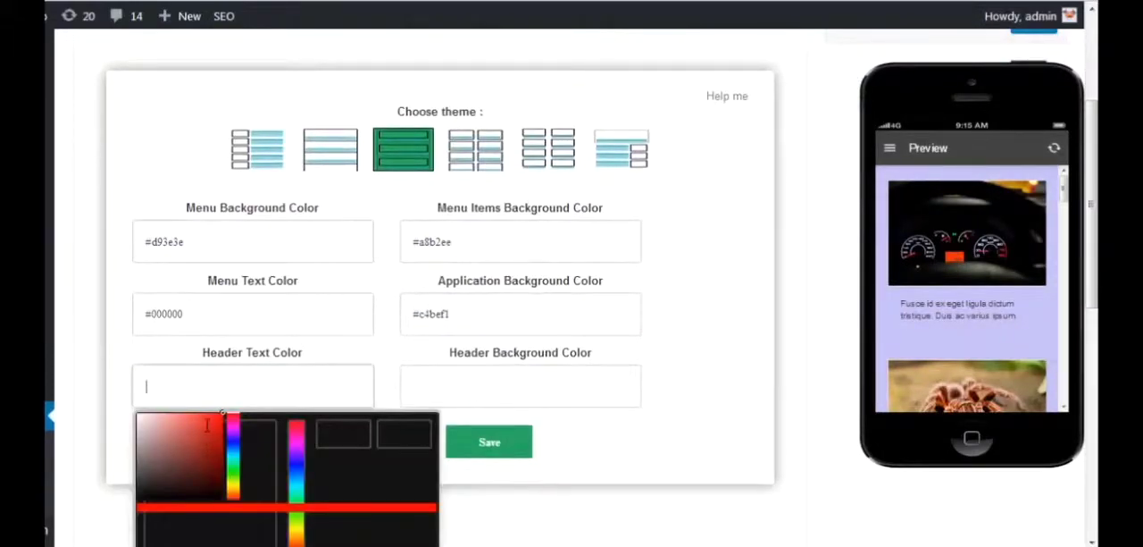
left_click_drag(221, 416, 170, 495)
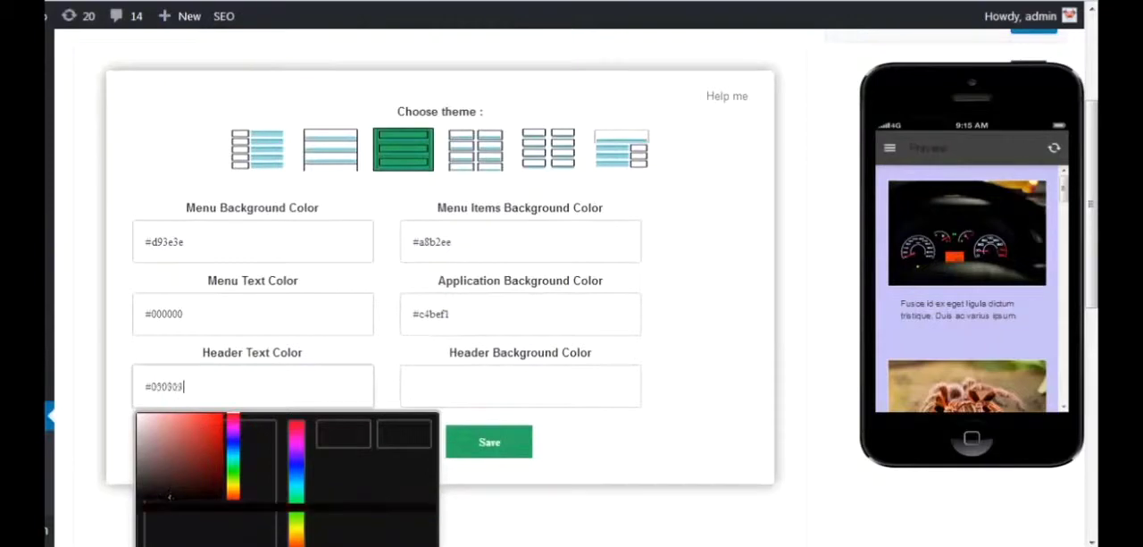
left_click_drag(230, 455, 231, 478)
left_click(201, 427)
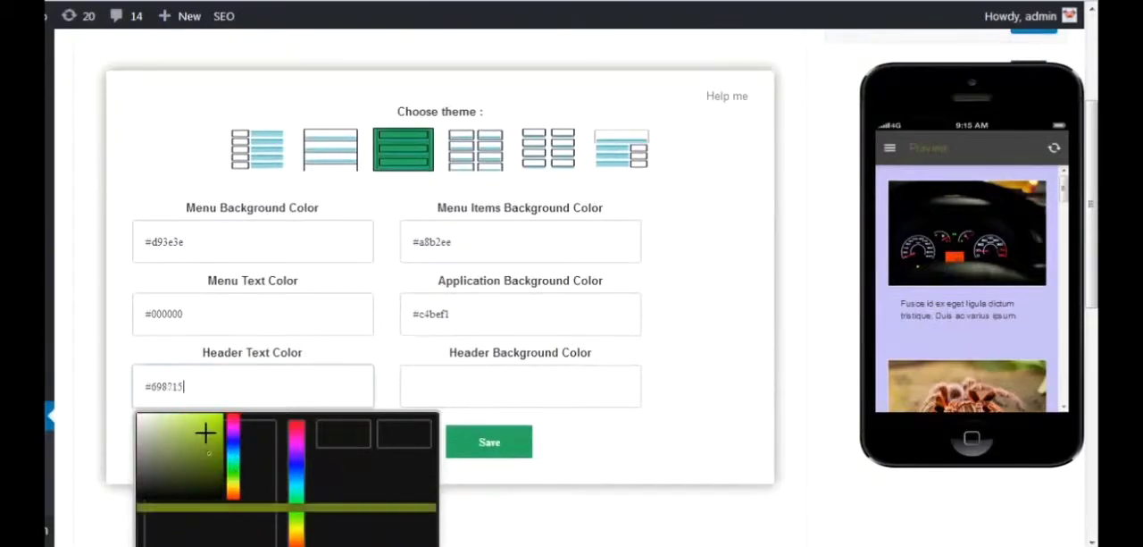
left_click(482, 386)
left_click_drag(430, 446, 475, 415)
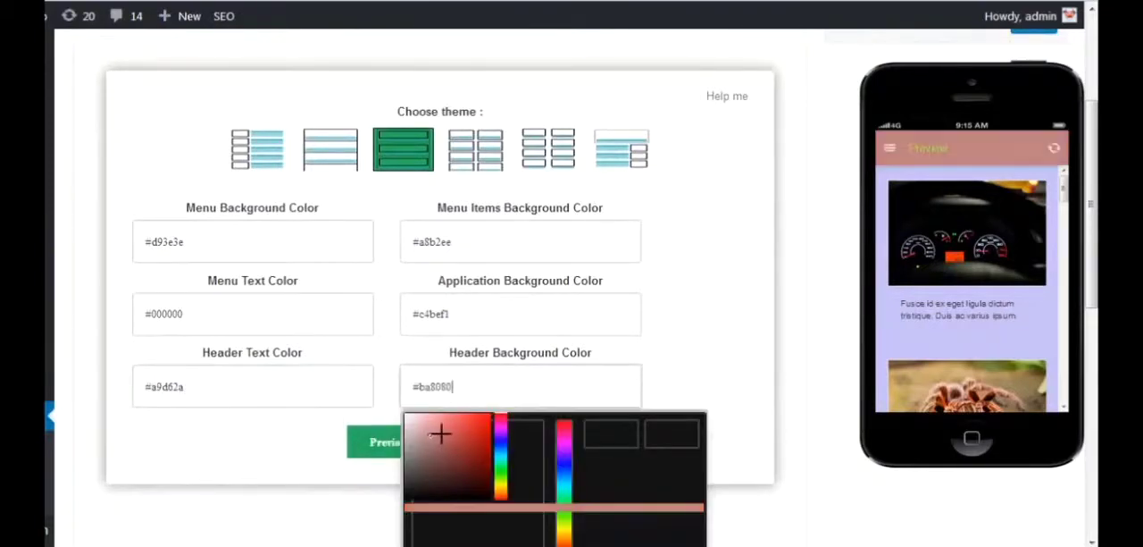
Change the header text to purple and save the theme and colour settings.
left_click(315, 393)
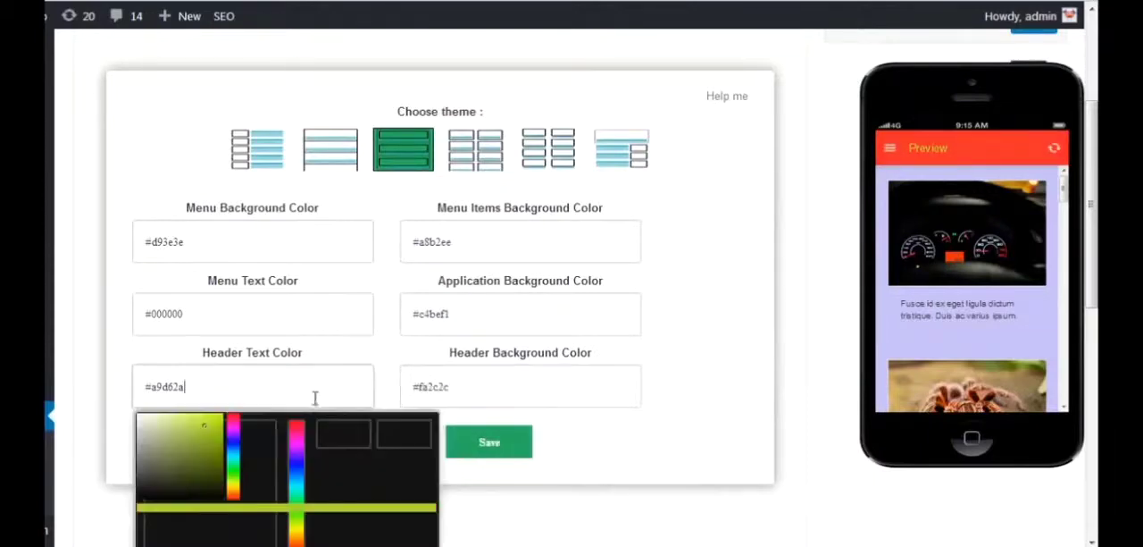
left_click_drag(215, 422, 219, 445)
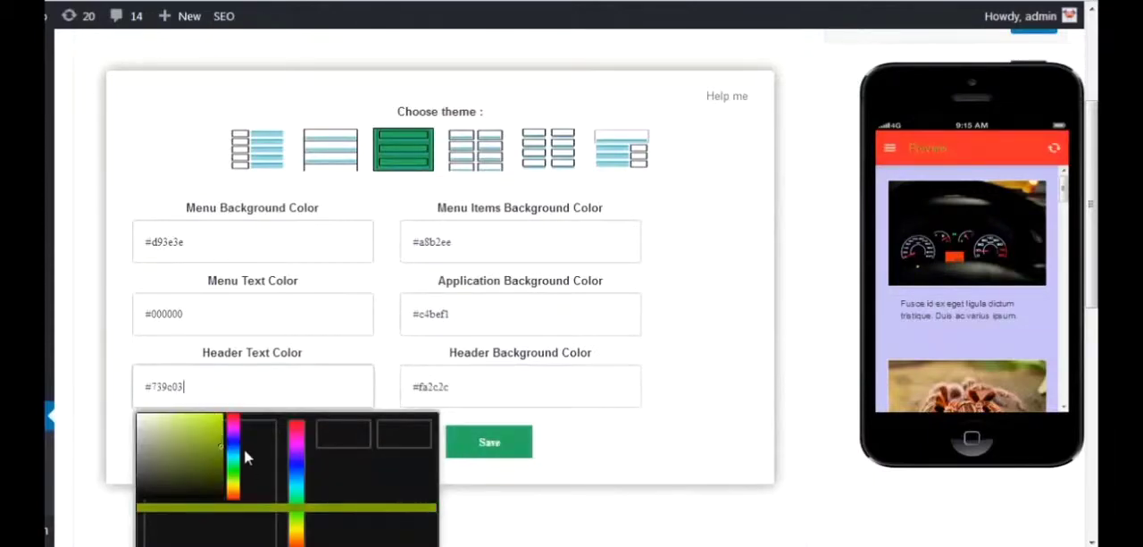
left_click(233, 427)
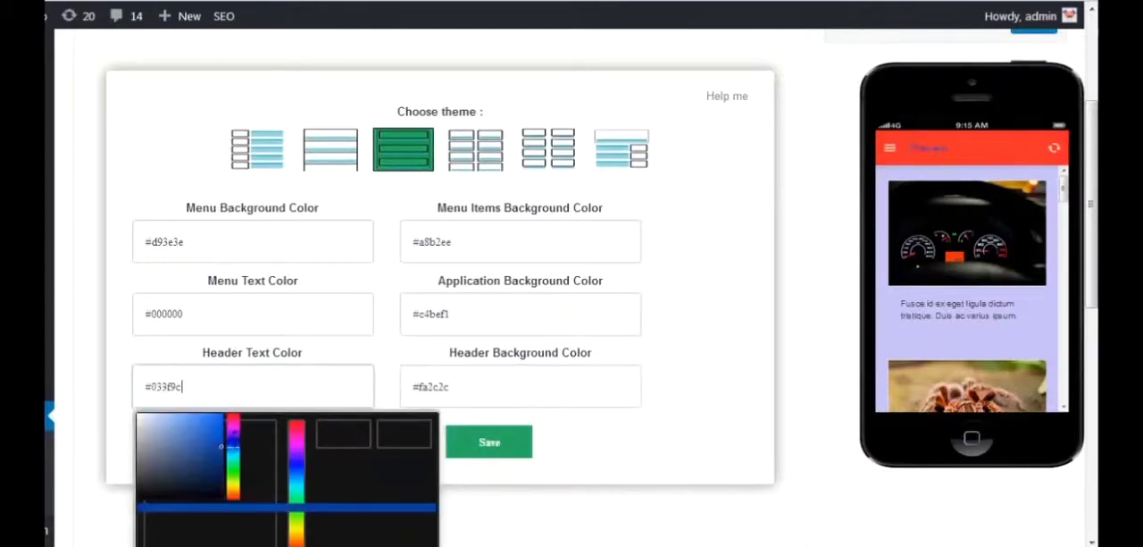
left_click(620, 408)
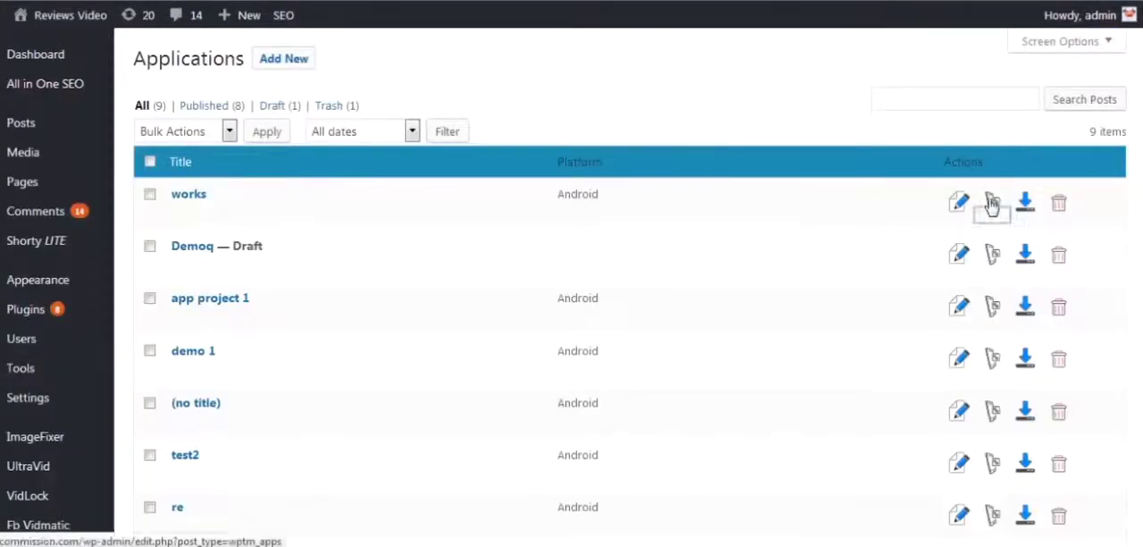
left_click(991, 202)
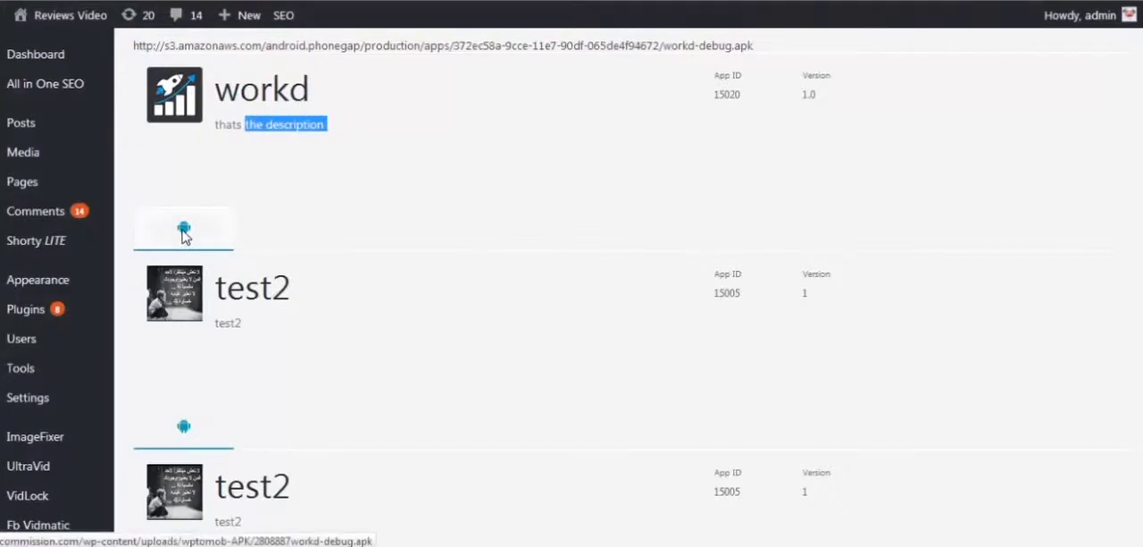
Download the workd app's Android APK and dismiss the Firefox download prompt.
left_click(184, 230)
left_click(800, 328)
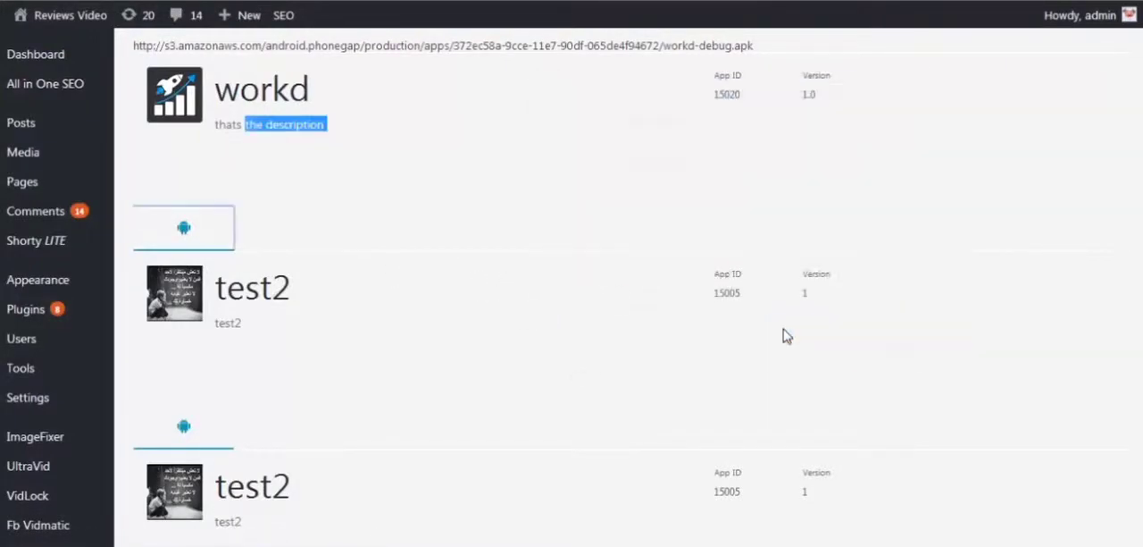